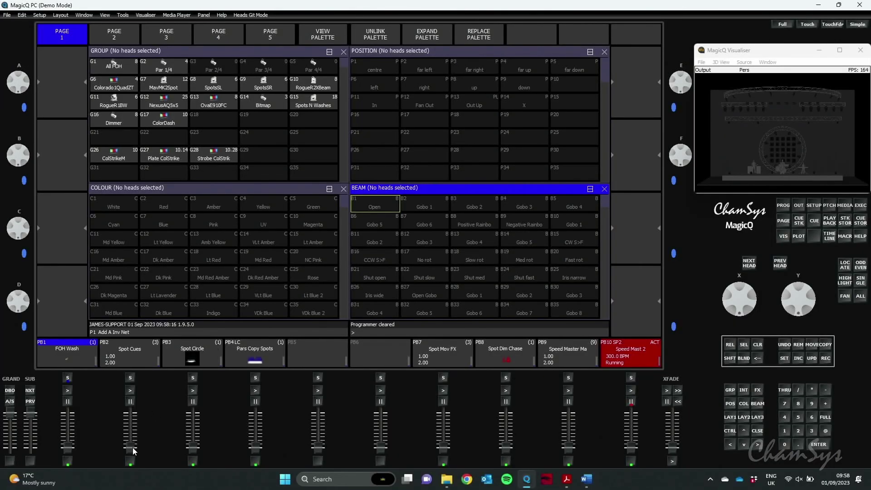
# Raise the Spot Cues playback to full and advance it to cue 3.00
pyautogui.moveTo(131, 449); pyautogui.dragTo(131, 415)
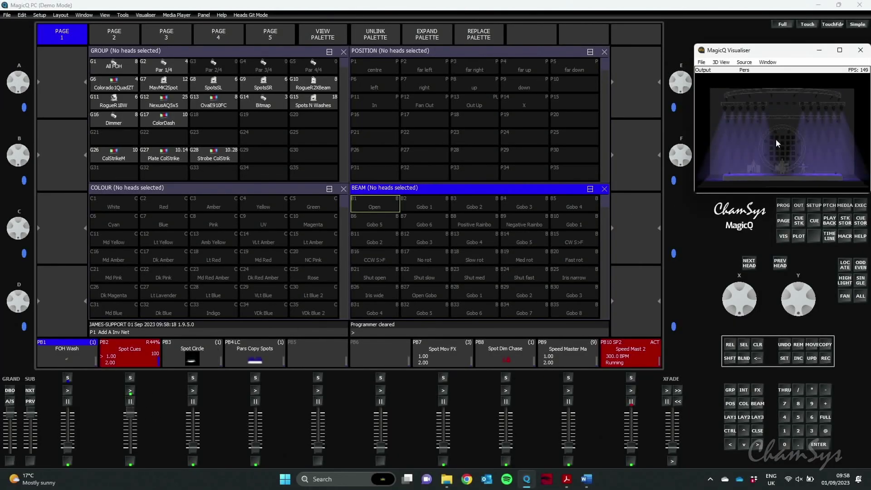
pyautogui.click(129, 391)
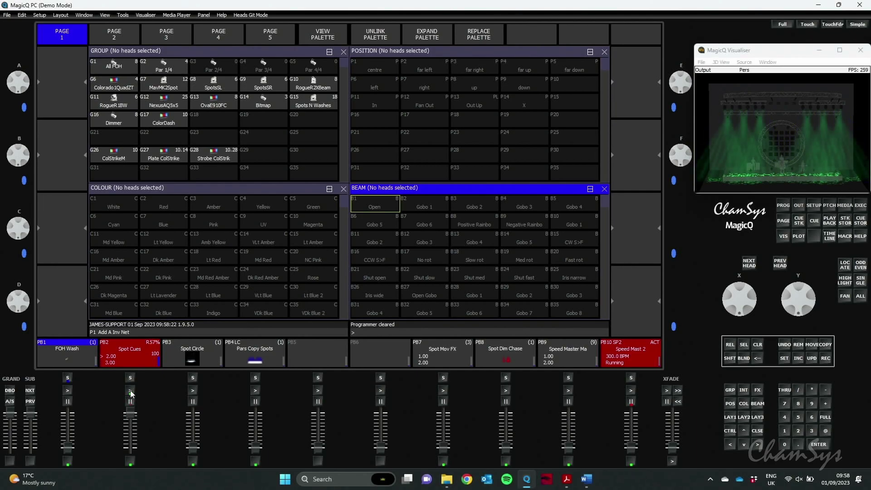
pyautogui.click(130, 391)
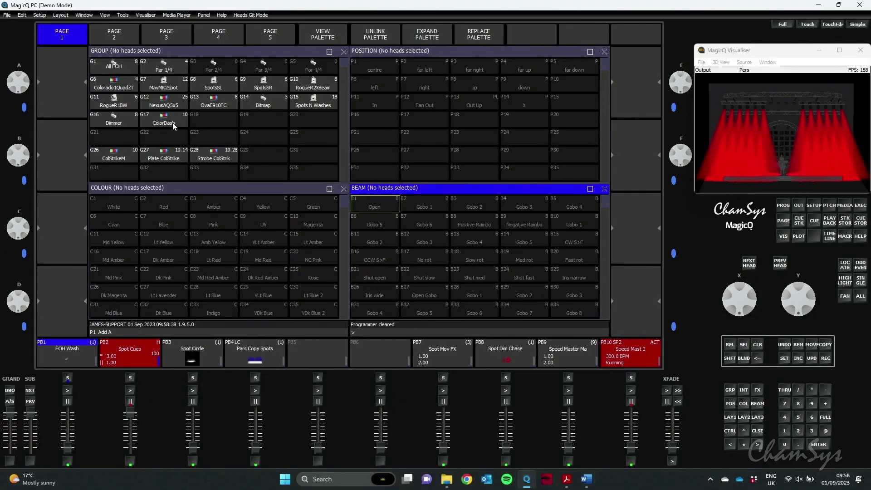
# Locate the ColorDash group to check its heads in the visualiser, and clear the programmer
pyautogui.click(173, 122)
pyautogui.click(320, 35)
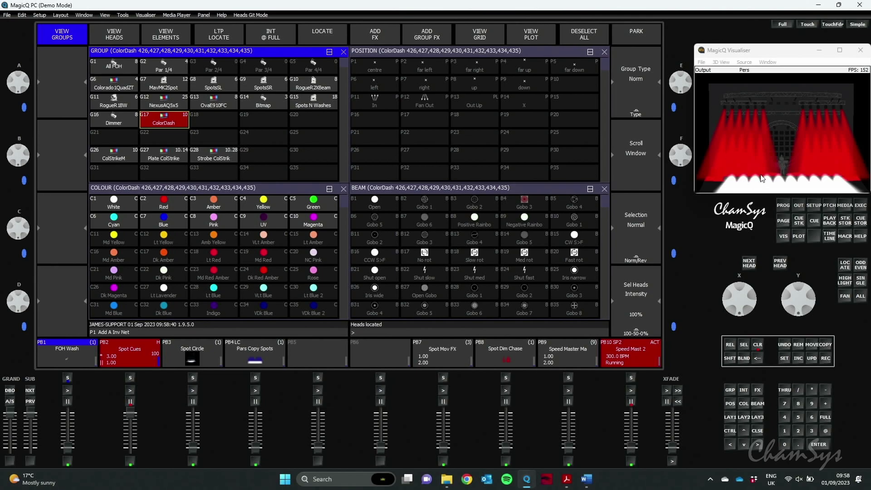
pyautogui.click(762, 345)
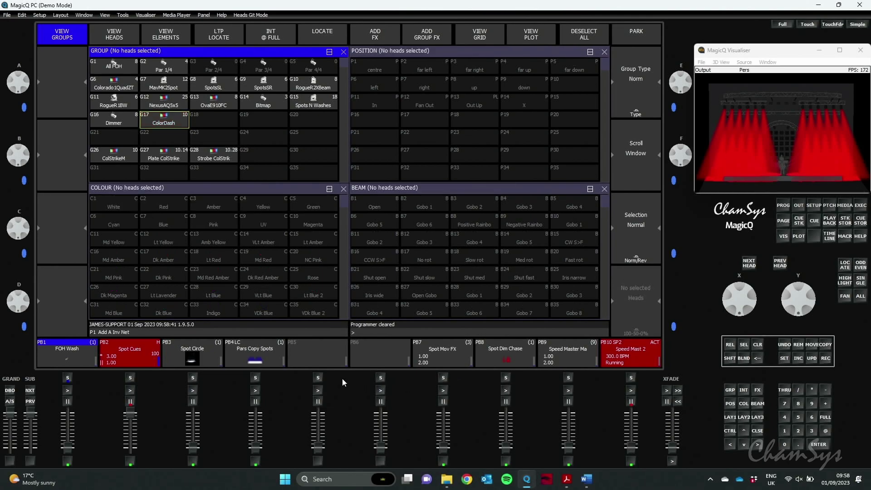
# Show the function options of the Pars Copy Spots cue stack to examine its Live Copy Master settings
pyautogui.click(249, 358)
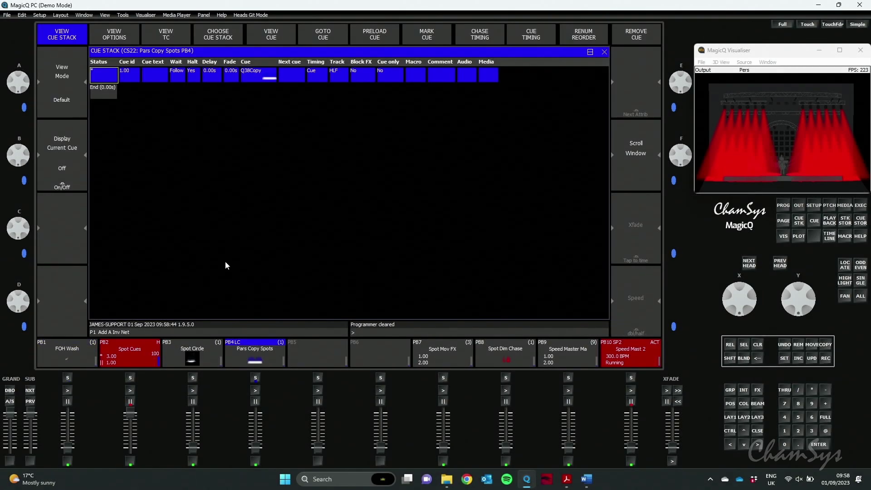
pyautogui.click(105, 39)
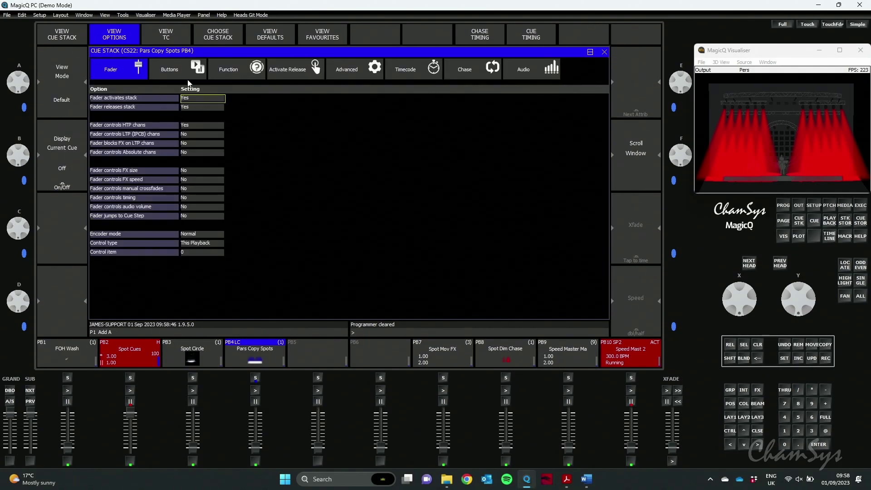
pyautogui.click(249, 73)
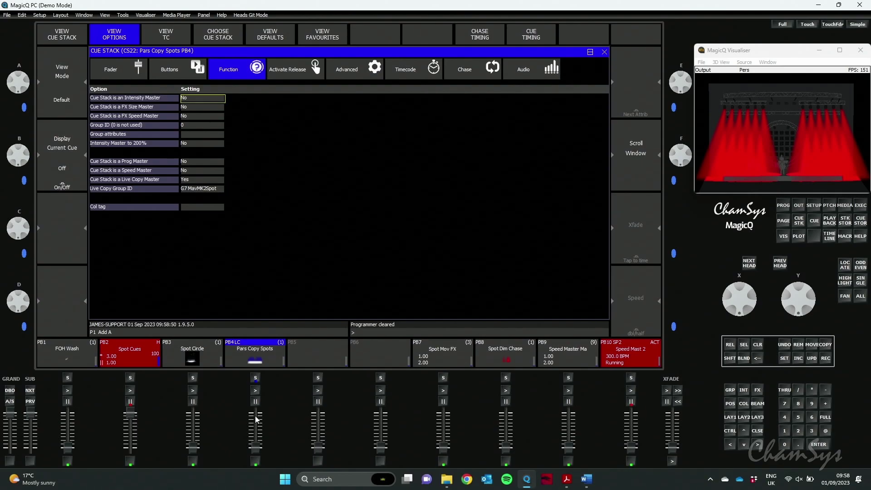
# Raise the Pars Copy Spots playback to 100% and step through the cues of the Spot Cues playback
pyautogui.moveTo(259, 449); pyautogui.dragTo(260, 413)
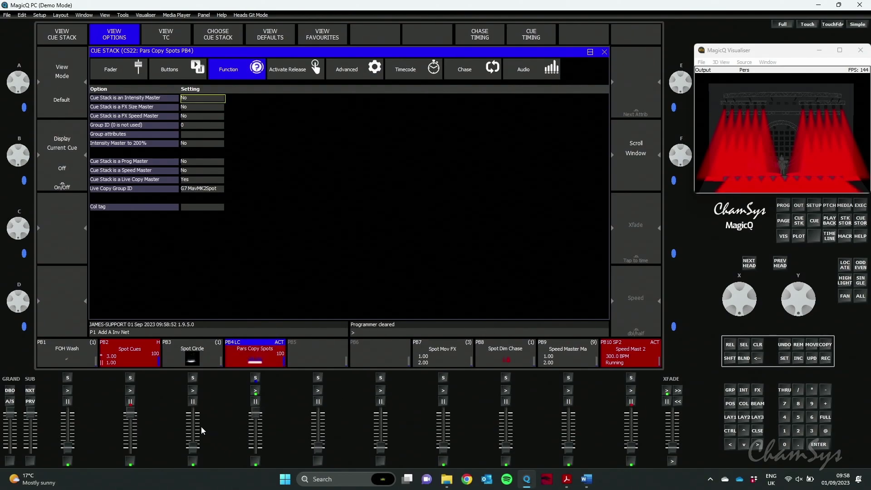
pyautogui.click(131, 390)
pyautogui.click(130, 391)
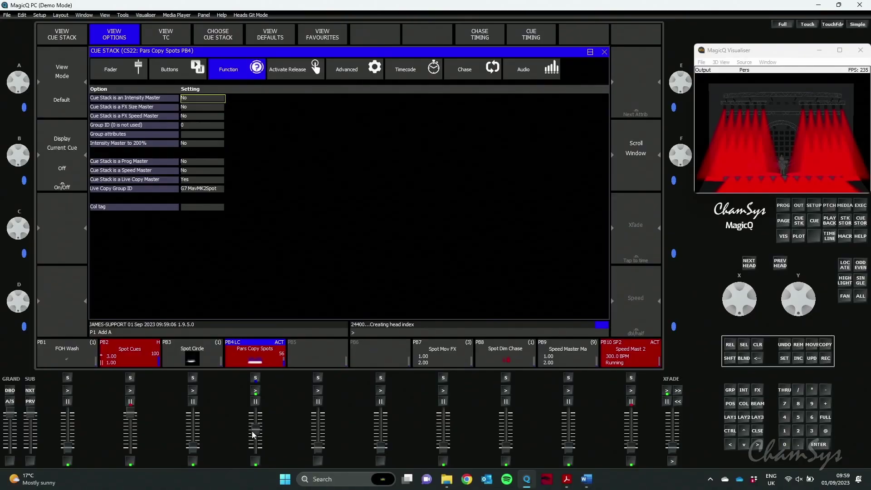
# Lower the Pars Copy Spots and Spot Cues playbacks to zero and bring Spot Mov FX up to full instead
pyautogui.moveTo(252, 431); pyautogui.dragTo(254, 461)
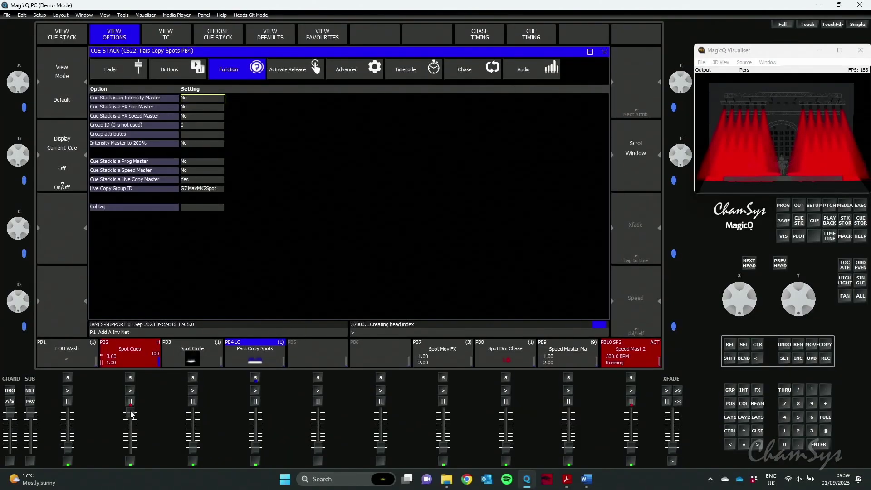
pyautogui.moveTo(130, 413); pyautogui.dragTo(131, 451)
pyautogui.moveTo(445, 450); pyautogui.dragTo(445, 411)
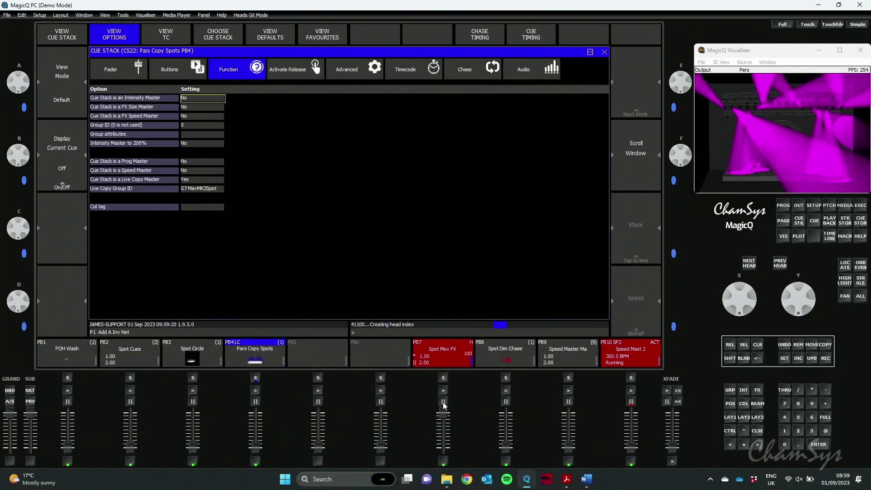
# Open the FX window and advance the Spot Mov FX playback to cue 3.00
pyautogui.click(758, 389)
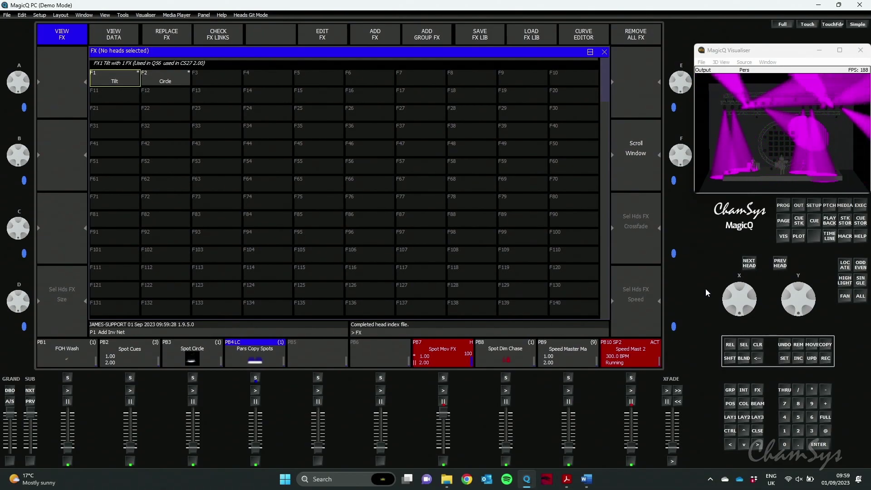
pyautogui.click(442, 391)
pyautogui.click(443, 391)
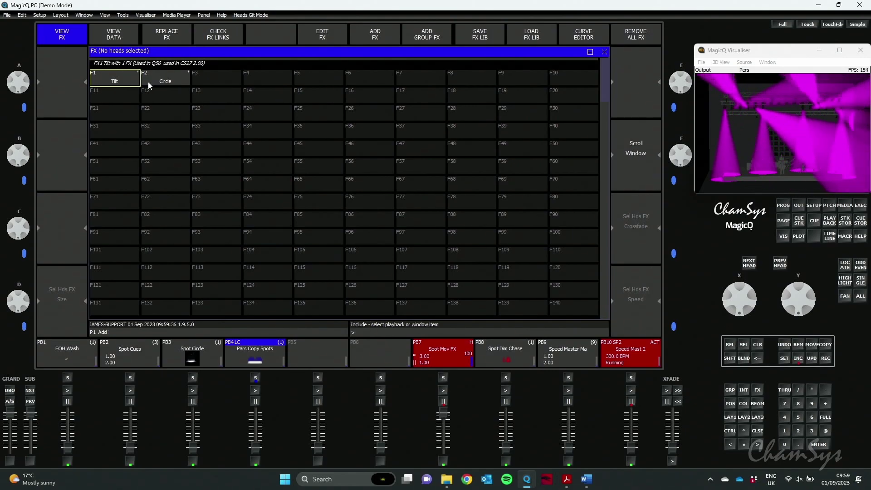
# Include the Circle FX (F2) in the programmer, set its size to 15%, and update the stored FX
pyautogui.click(173, 86)
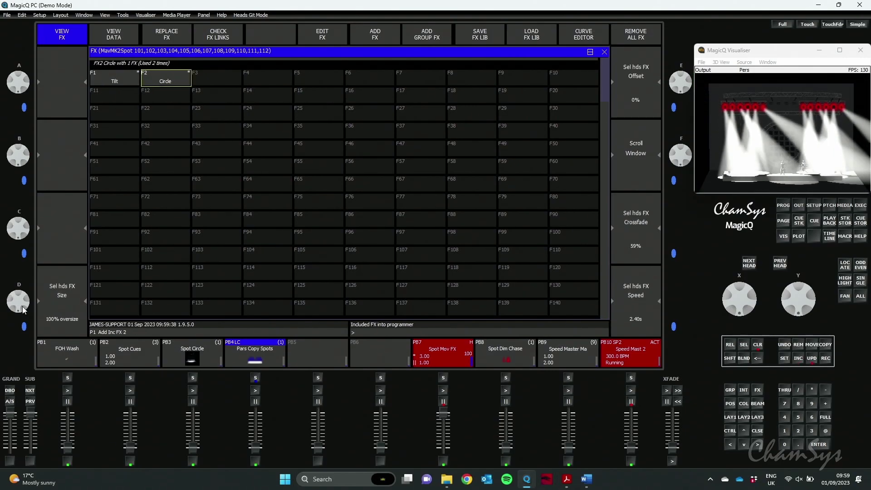
pyautogui.moveTo(19, 288); pyautogui.dragTo(24, 318)
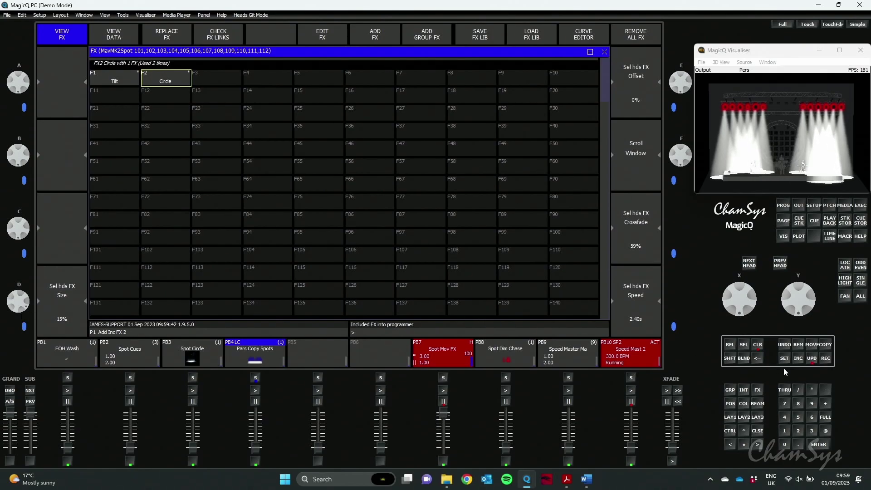
pyautogui.click(812, 358)
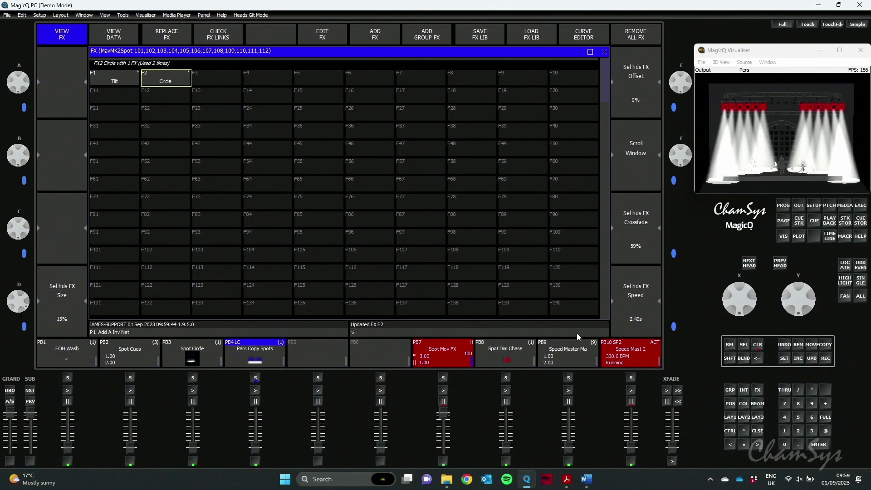
# Step the Spot Mov FX playback through its cues back to cue 3.00 to check the updated Circle FX
pyautogui.click(443, 390)
pyautogui.click(443, 390)
pyautogui.click(444, 390)
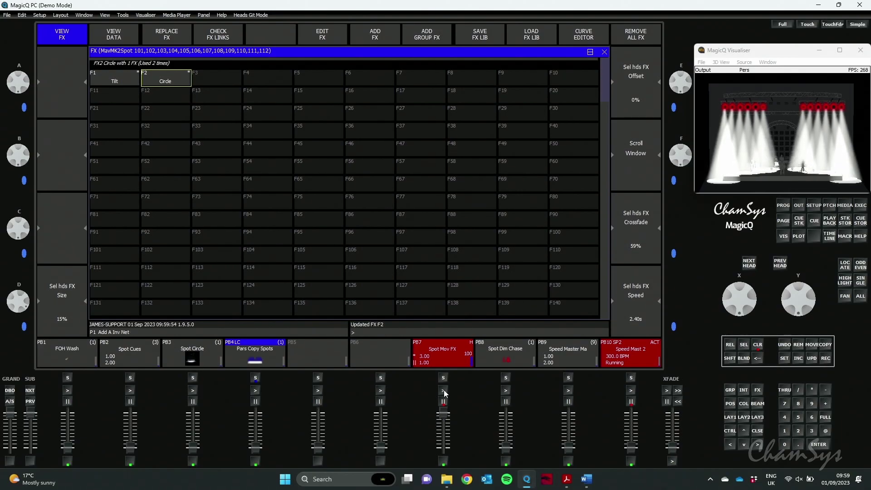
# View the patch by channels and jump to the end of the patched channels in universe 1
pyautogui.click(825, 208)
pyautogui.click(111, 34)
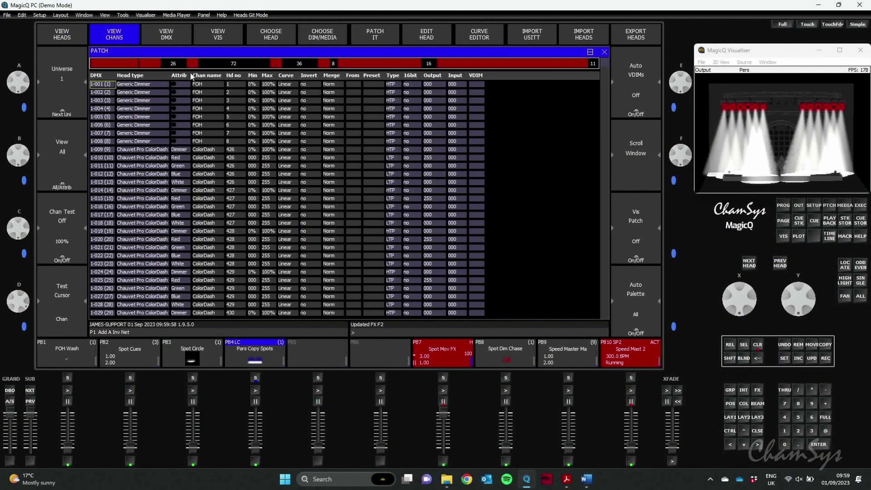
pyautogui.press('End')
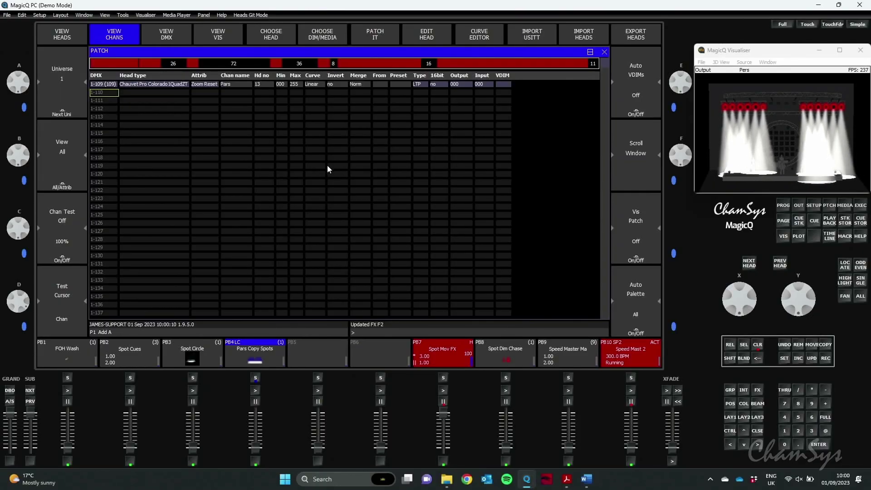
# Open the Speed Master playback's cue stack and cycle its view mode to Theatre
pyautogui.click(582, 358)
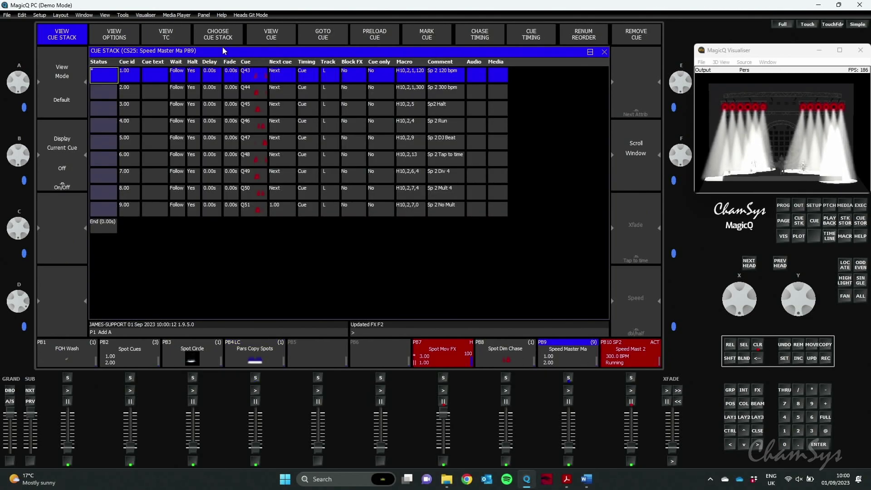
pyautogui.click(54, 109)
pyautogui.click(54, 110)
pyautogui.click(54, 110)
pyautogui.click(54, 110)
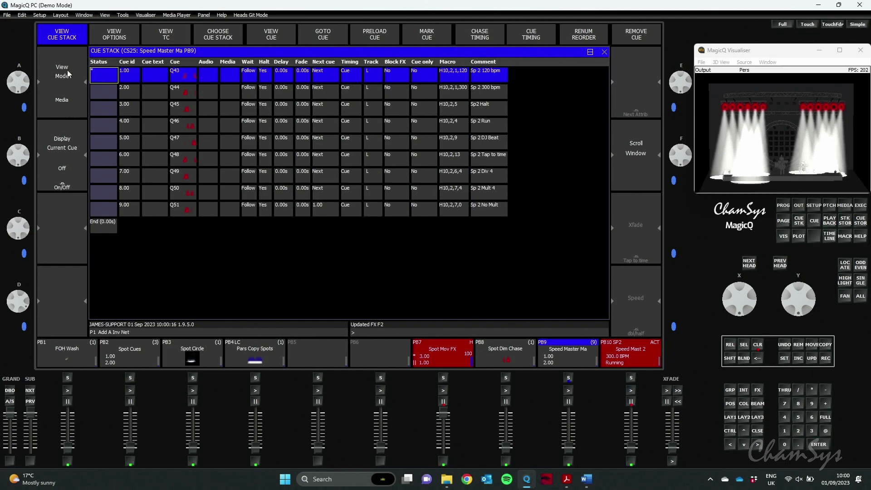
pyautogui.click(59, 101)
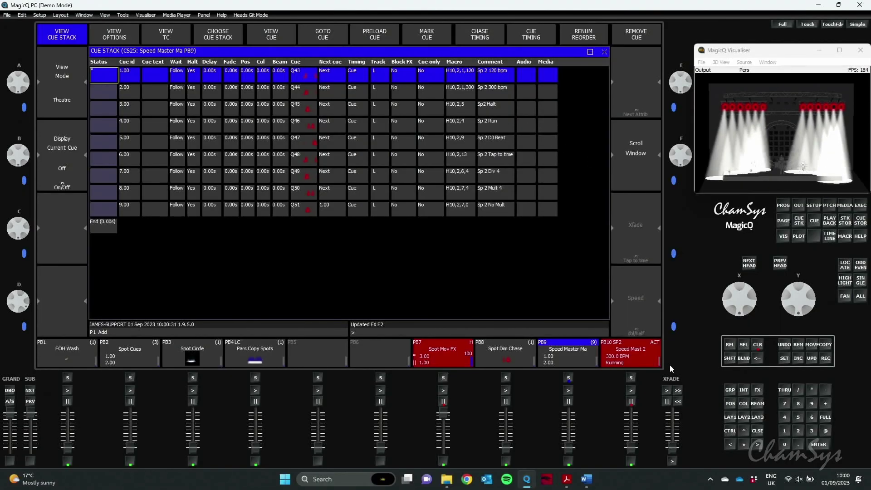
# Examine the Strobe ColStrik group by element, adding element 4 to the selection, and clear the programmer
pyautogui.click(729, 418)
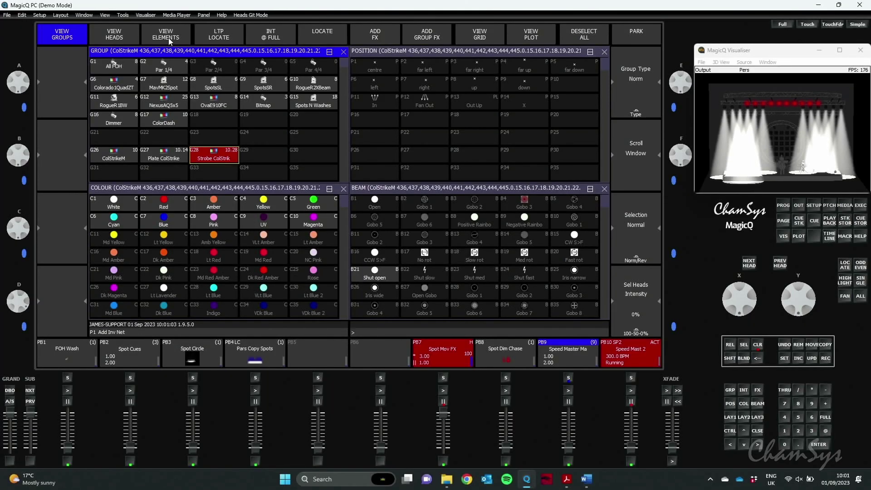
pyautogui.click(168, 37)
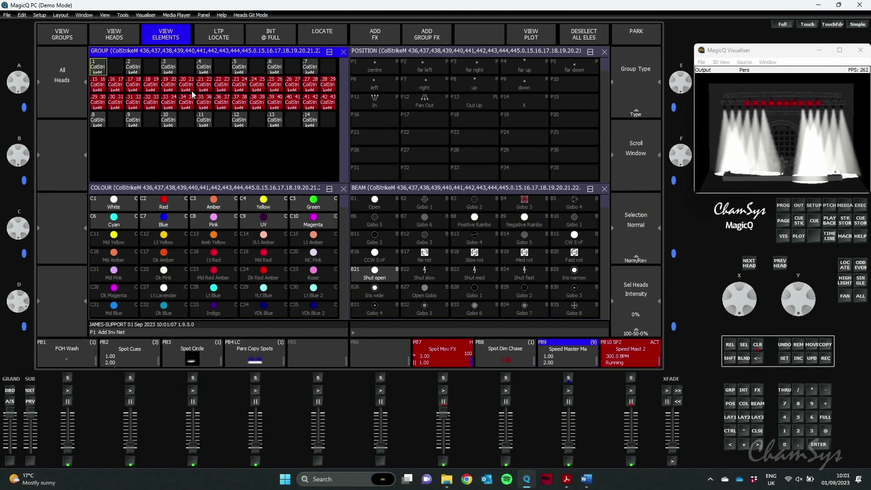
pyautogui.click(203, 68)
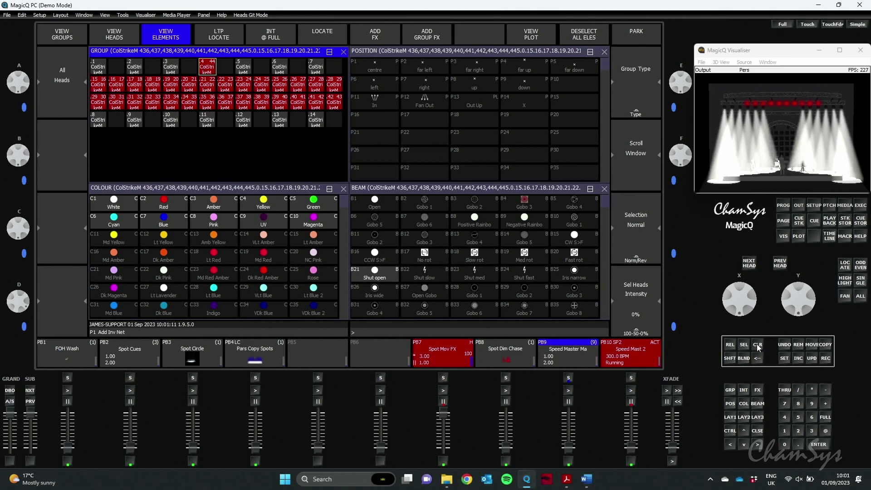
pyautogui.click(757, 345)
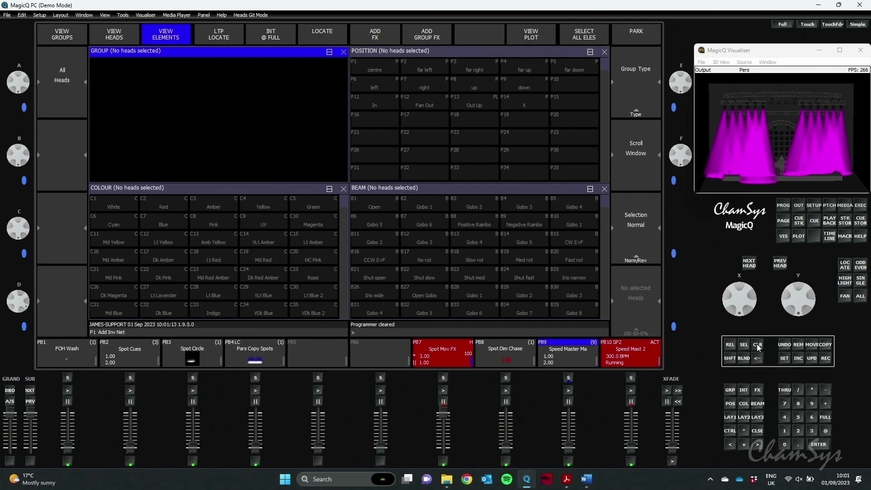
# Restore the palette window layout and resize the Group and Position windows to full height, side by side
pyautogui.click(730, 420)
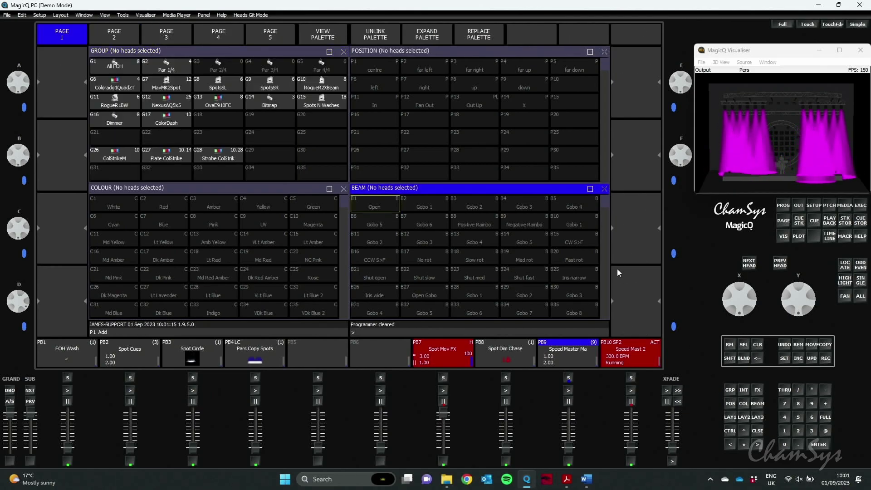
pyautogui.click(329, 53)
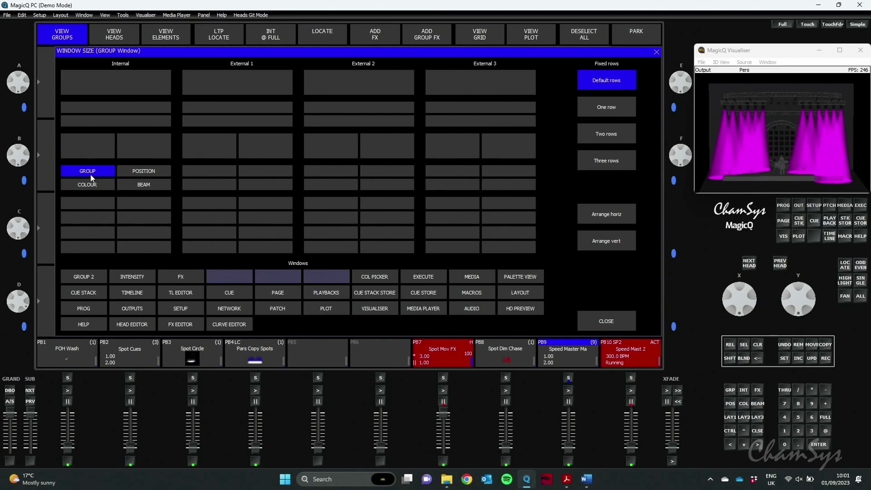
pyautogui.moveTo(91, 173); pyautogui.dragTo(88, 145)
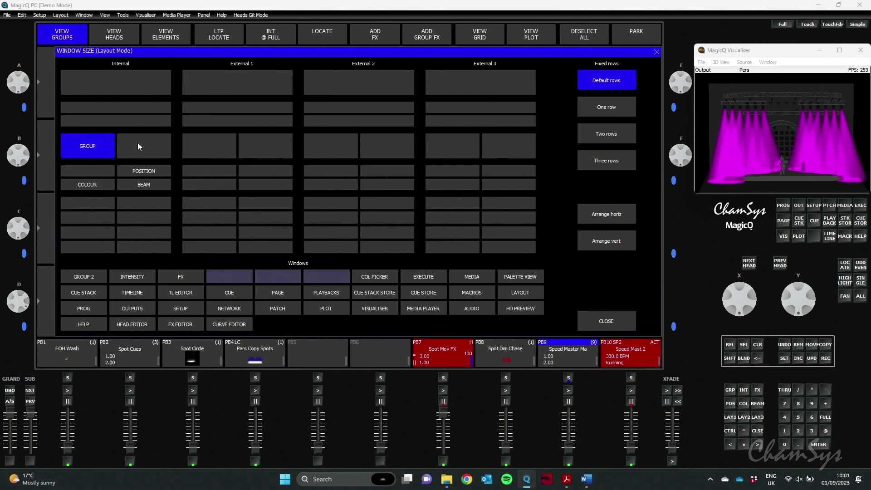
pyautogui.moveTo(143, 171); pyautogui.dragTo(141, 146)
pyautogui.click(606, 318)
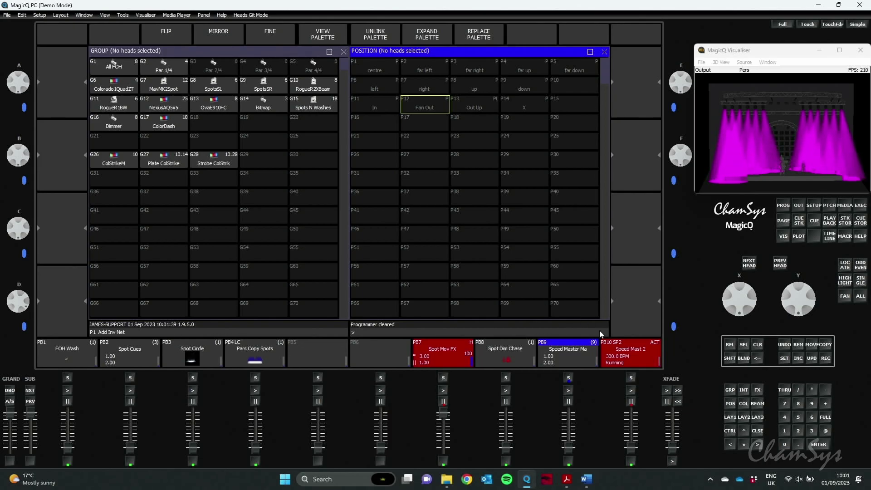
# Open the palette view of the far left position palette (P2) to examine its stored head values
pyautogui.click(742, 346)
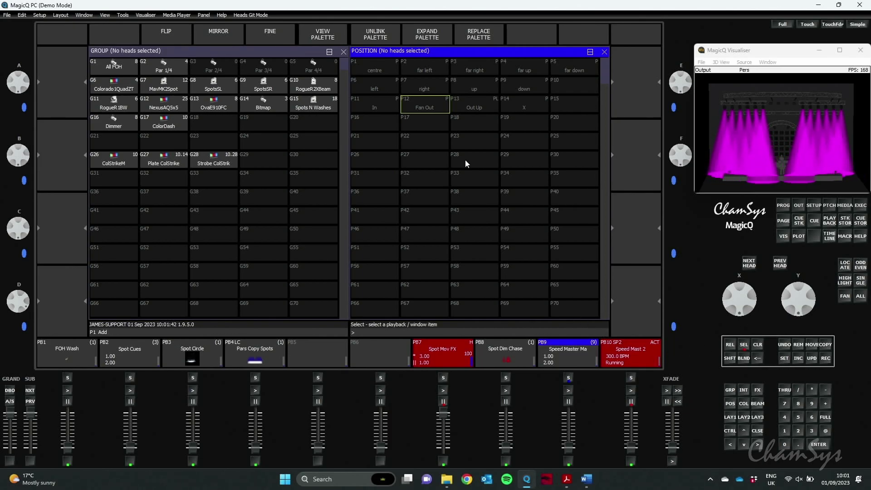
pyautogui.click(231, 94)
pyautogui.click(231, 91)
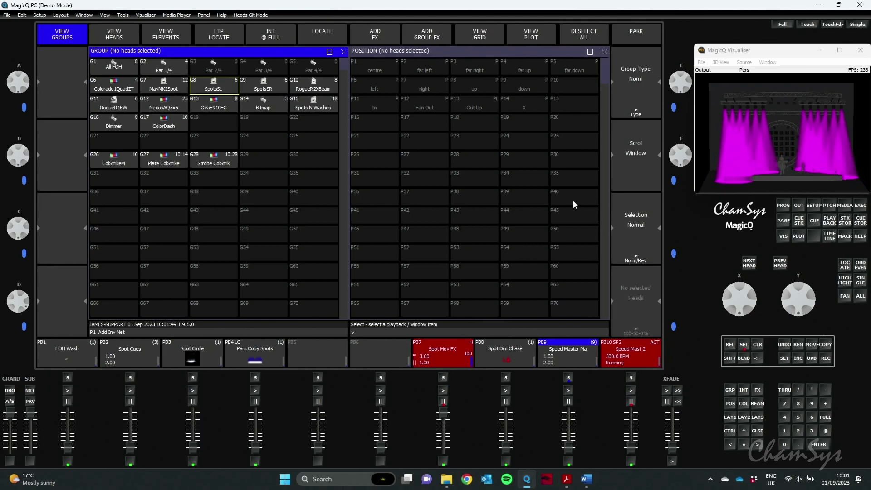
pyautogui.click(434, 70)
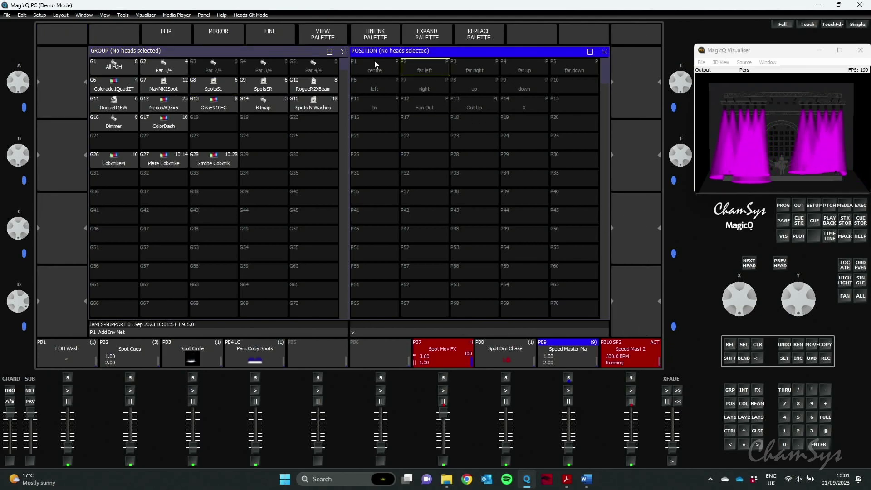
pyautogui.click(326, 39)
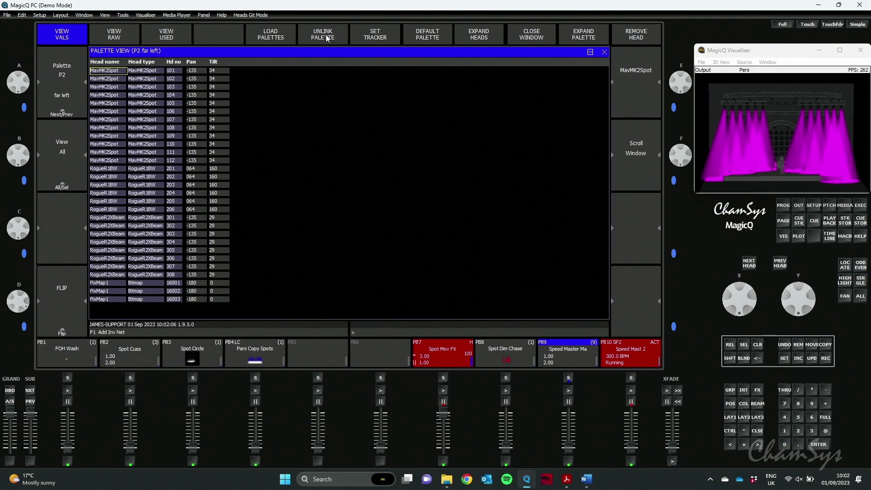
# Open the Speed Master Ma cue stack and replace the running Spot Mov FX playback with Spot Dim Chase at 100
pyautogui.click(574, 354)
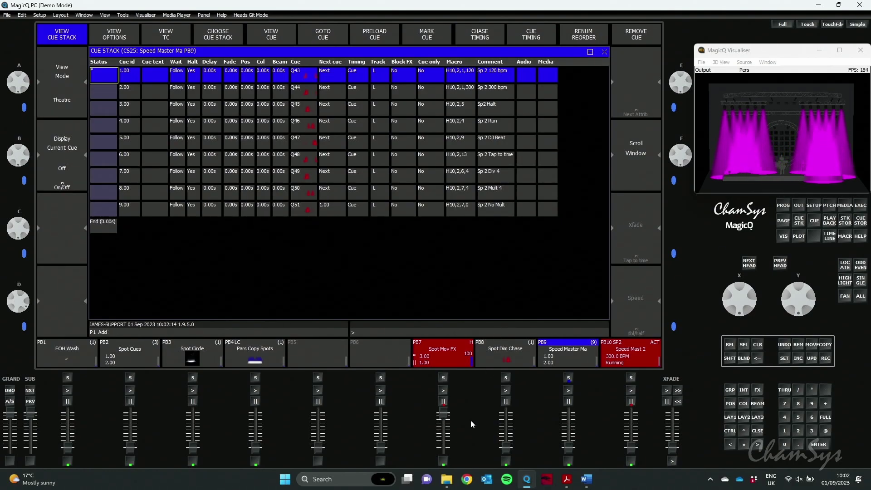
pyautogui.moveTo(446, 414); pyautogui.dragTo(444, 467)
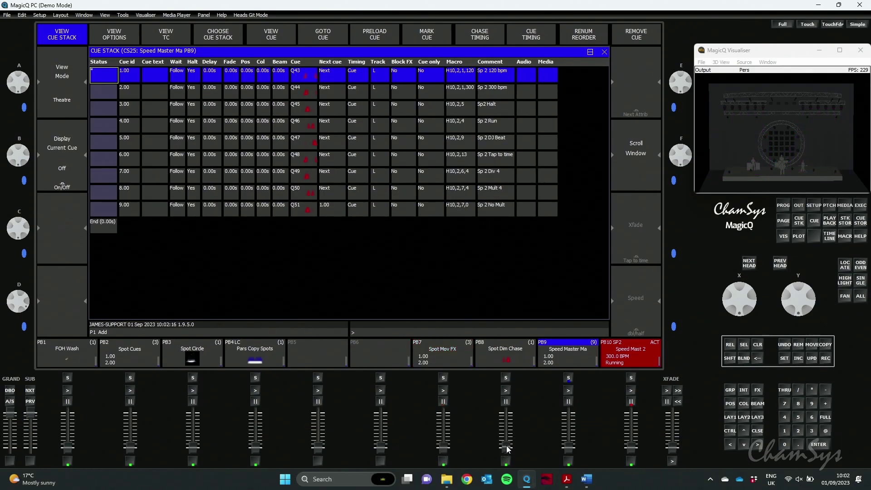
pyautogui.moveTo(505, 448); pyautogui.dragTo(516, 403)
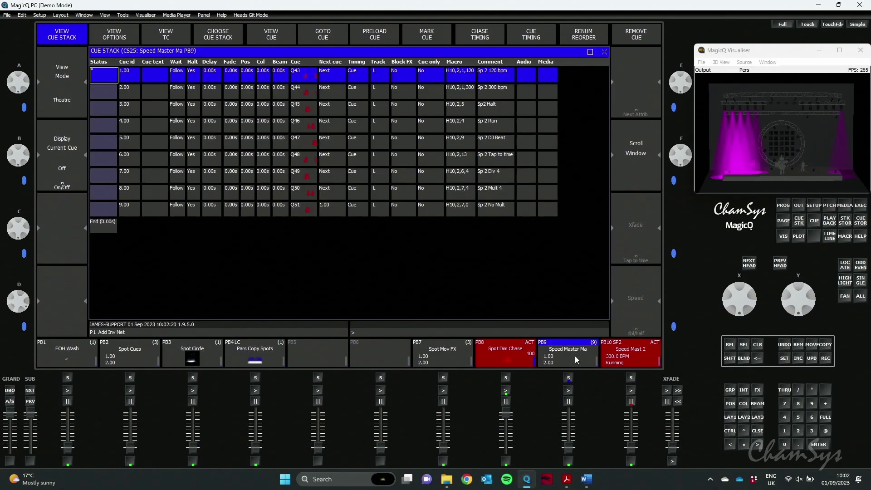
# Bring Speed Mast 2 and Speed Master Ma to 100, running cue 1 (Sp2 120 bpm), and select that cue's macro
pyautogui.moveTo(629, 412)
pyautogui.mouseDown()
pyautogui.moveTo(631, 451)
pyautogui.moveTo(634, 407)
pyautogui.mouseUp()
pyautogui.click(631, 402)
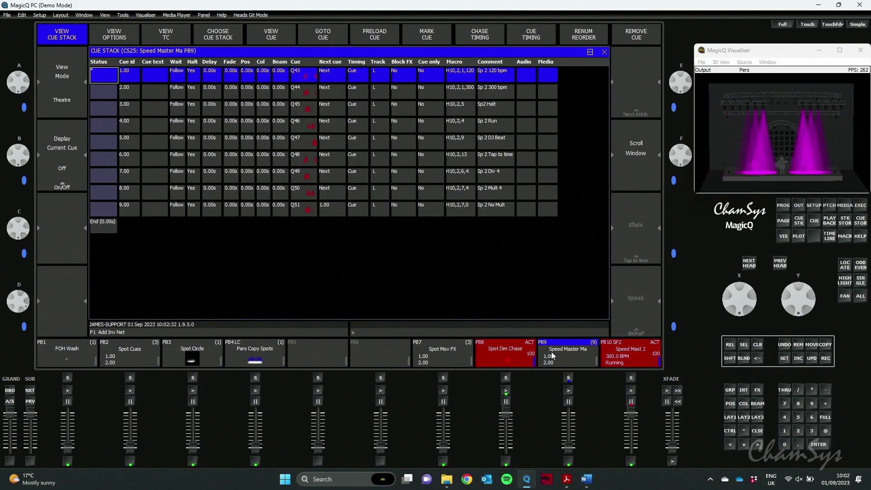
pyautogui.click(457, 94)
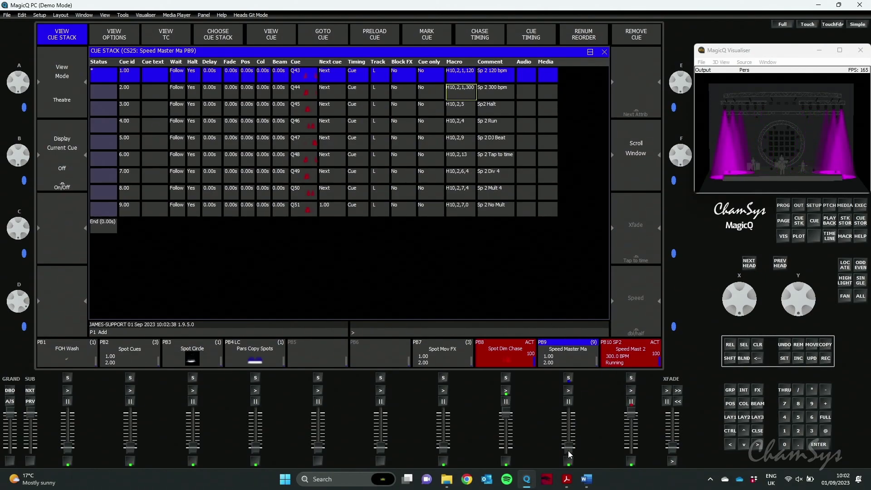
pyautogui.click(568, 402)
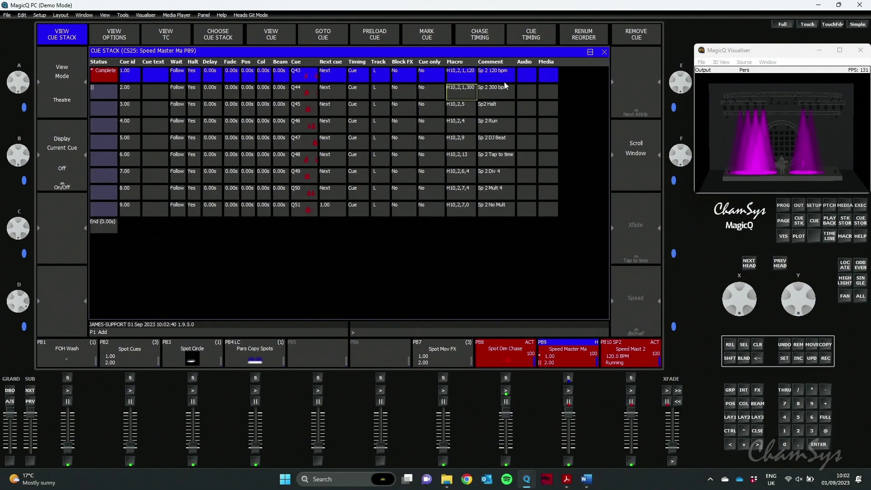
pyautogui.click(506, 80)
pyautogui.click(467, 76)
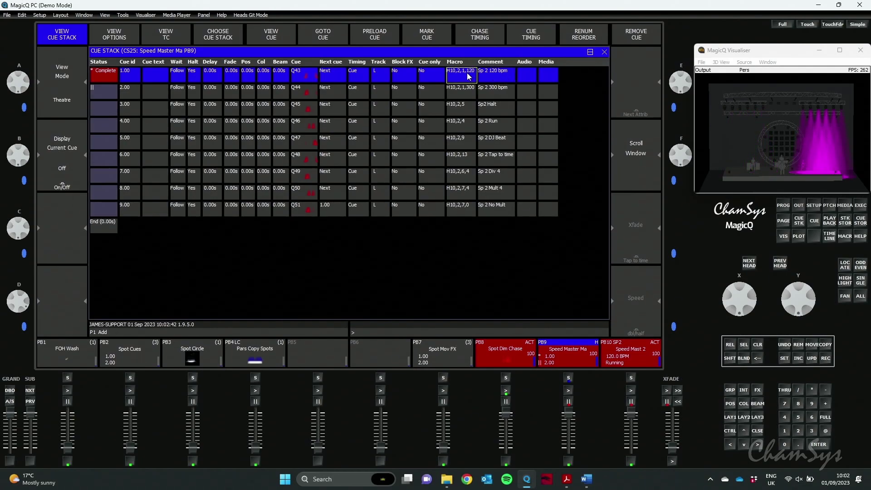
# Advance the Speed Master Ma stack one cue at a time from cue 2 (300 bpm) to cue 9 (Sp 2 No Mult)
pyautogui.click(570, 390)
pyautogui.click(570, 392)
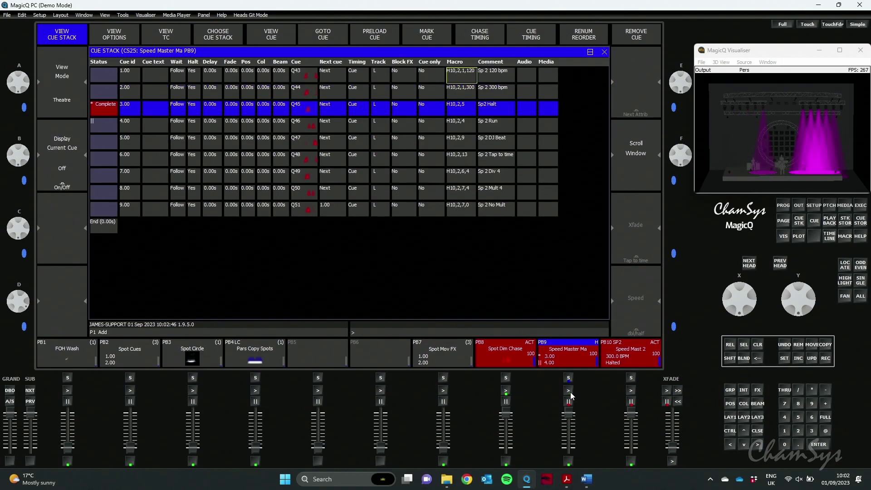
pyautogui.click(570, 392)
pyautogui.click(570, 392)
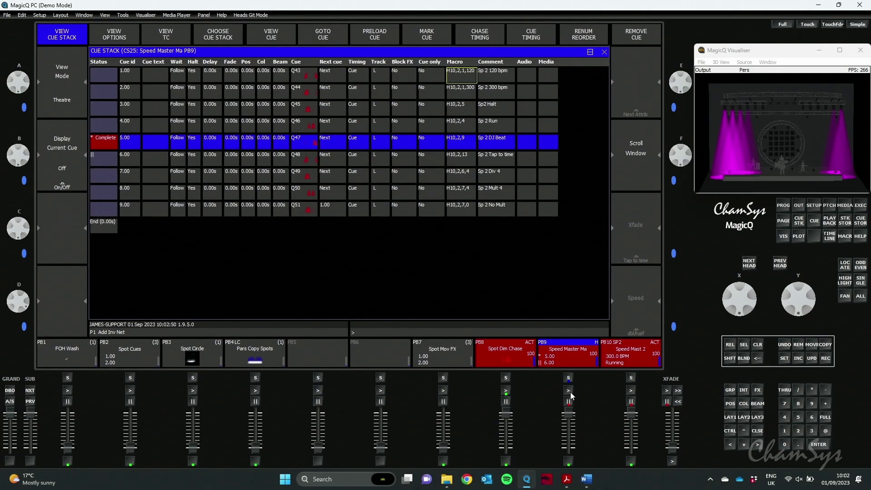
pyautogui.click(570, 392)
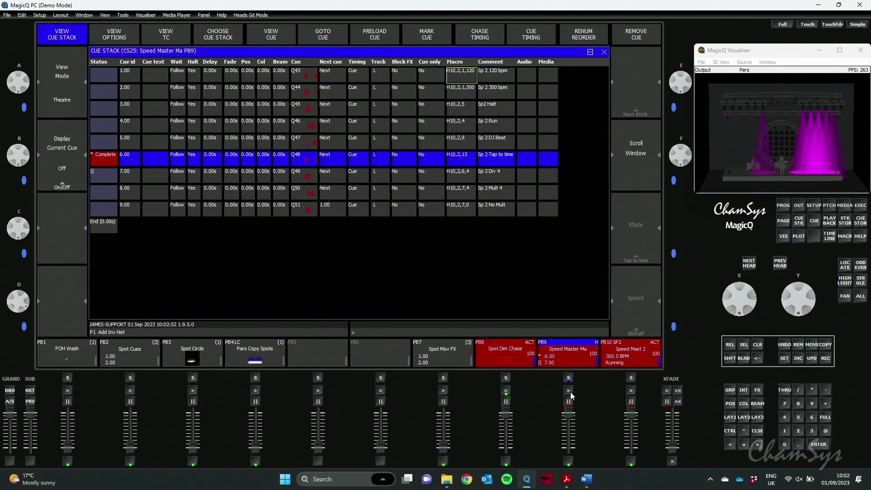
pyautogui.click(570, 392)
pyautogui.click(570, 392)
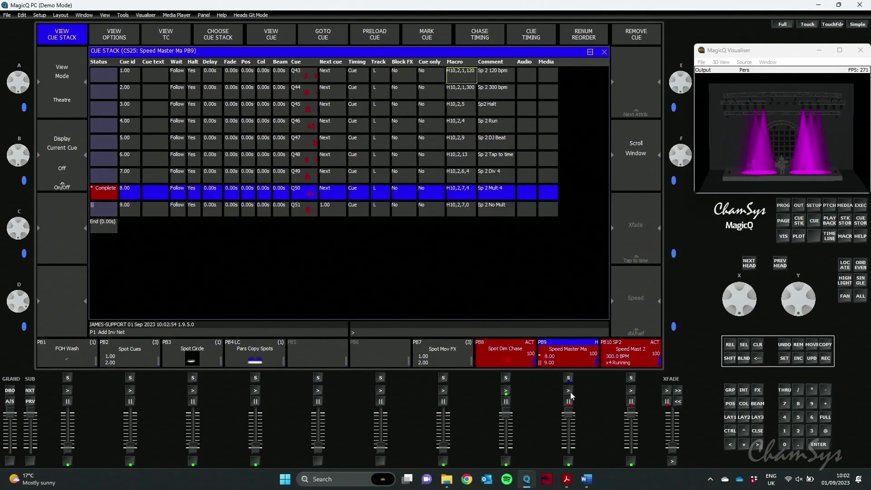
pyautogui.click(570, 392)
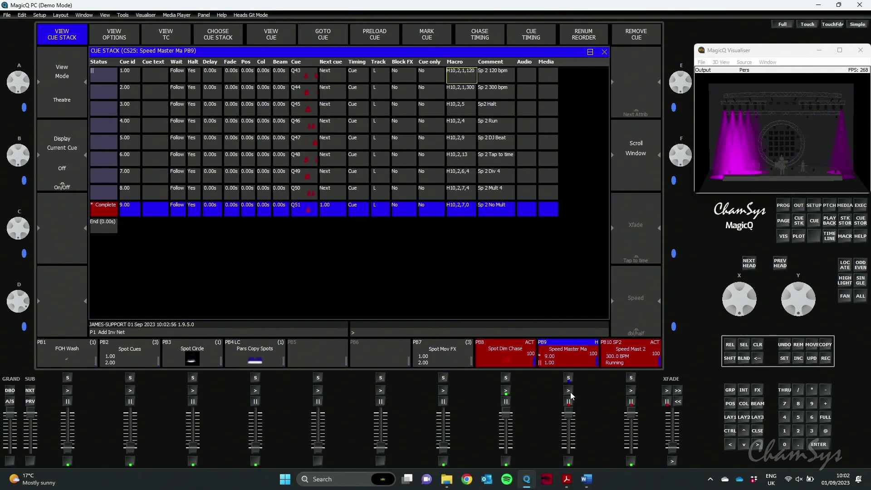